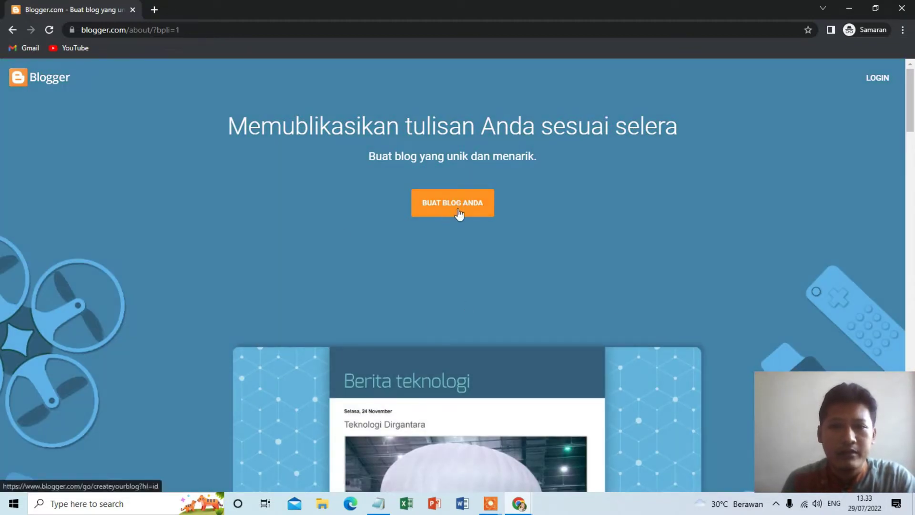
Switch to the signed-in browser window and open Blogger.com from the Google search results.
click(437, 212)
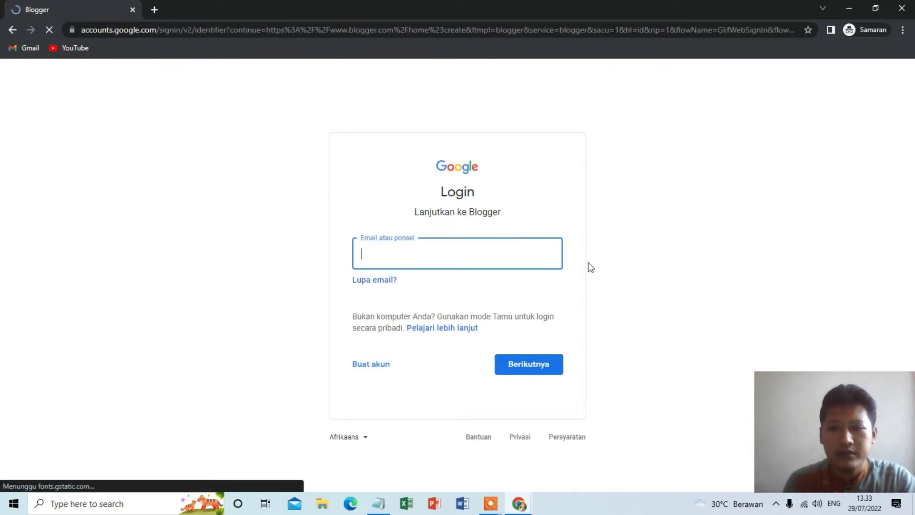
click(509, 509)
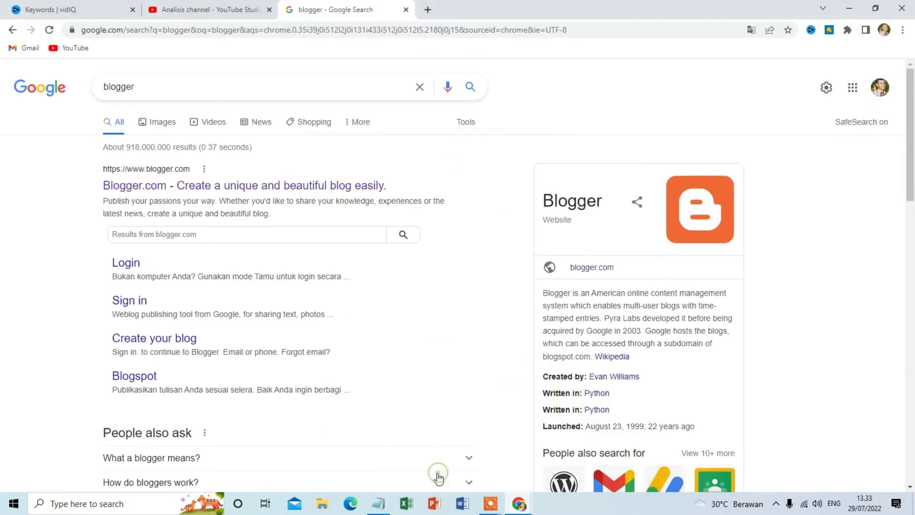
click(441, 477)
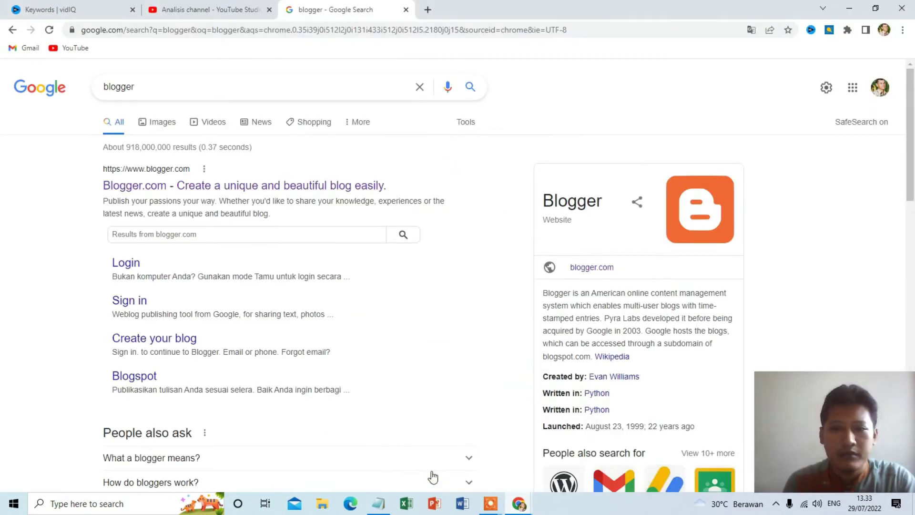
click(305, 186)
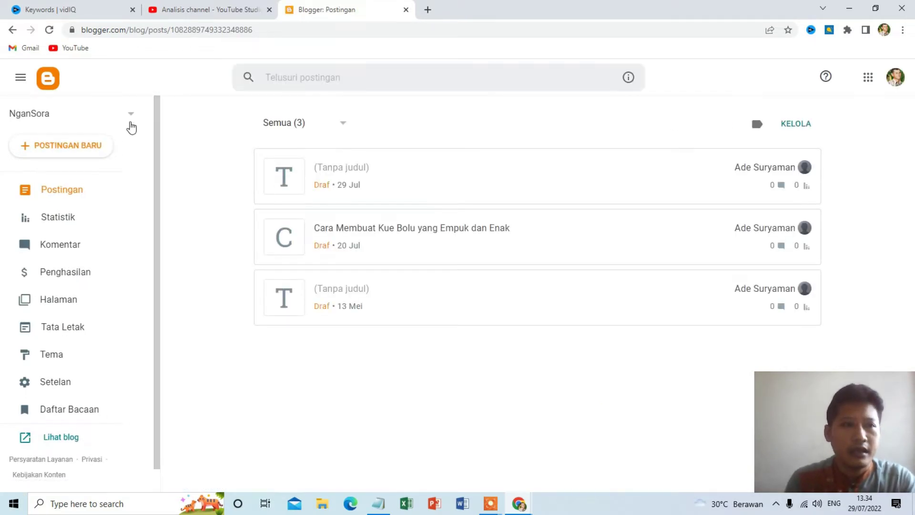
Start creating a new blog from the list of the account's existing blogs.
click(128, 117)
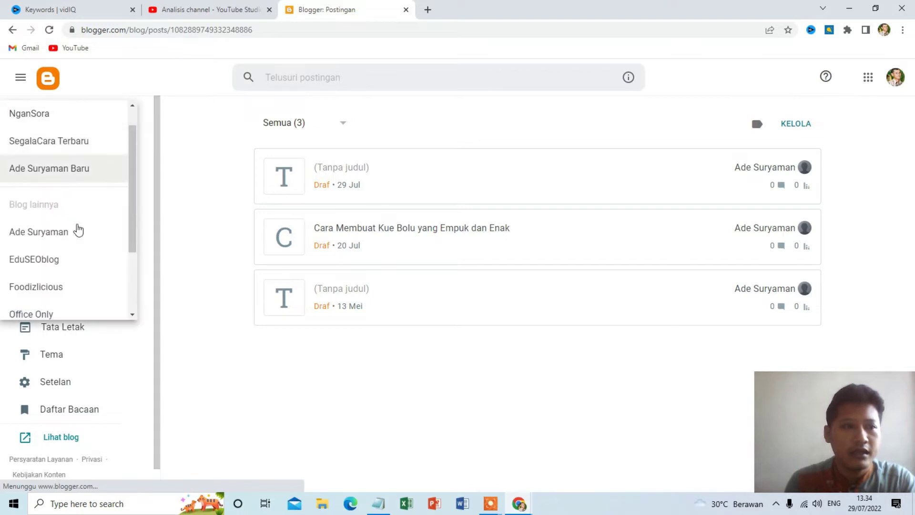
scroll(72, 267, down, 3)
click(45, 310)
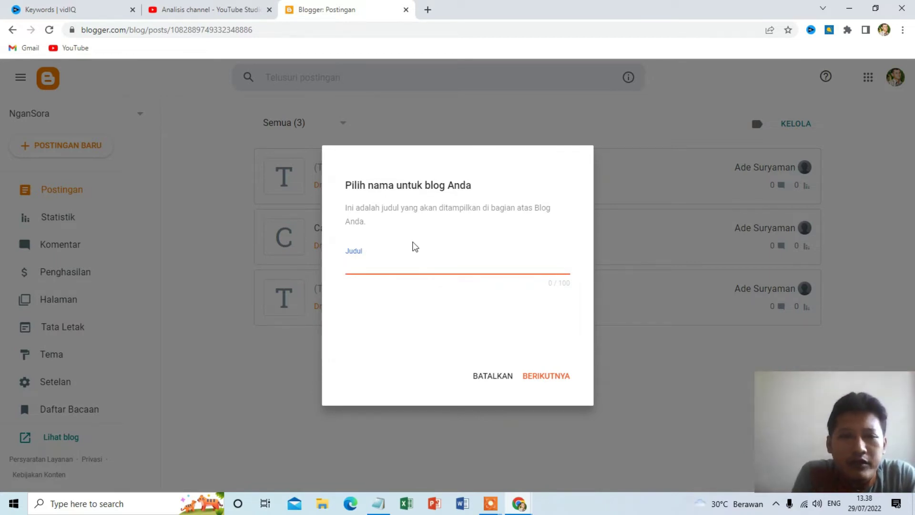
Enter "Ini Caraku" as the new blog's title and continue to the address choice.
text(Ini )
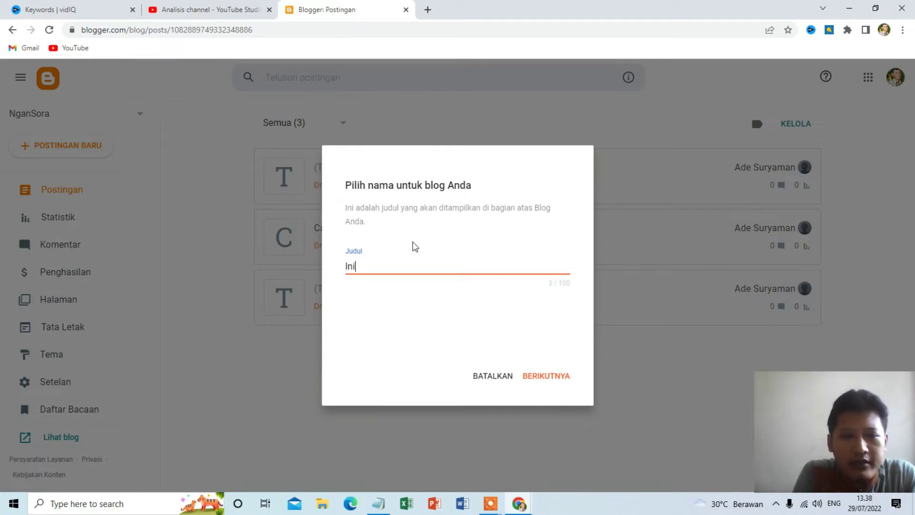
text(Cara)
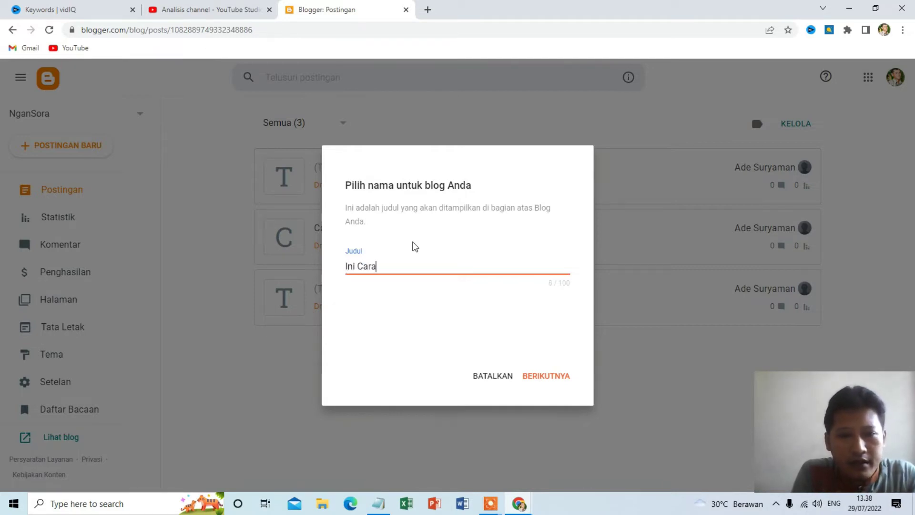
text(ku)
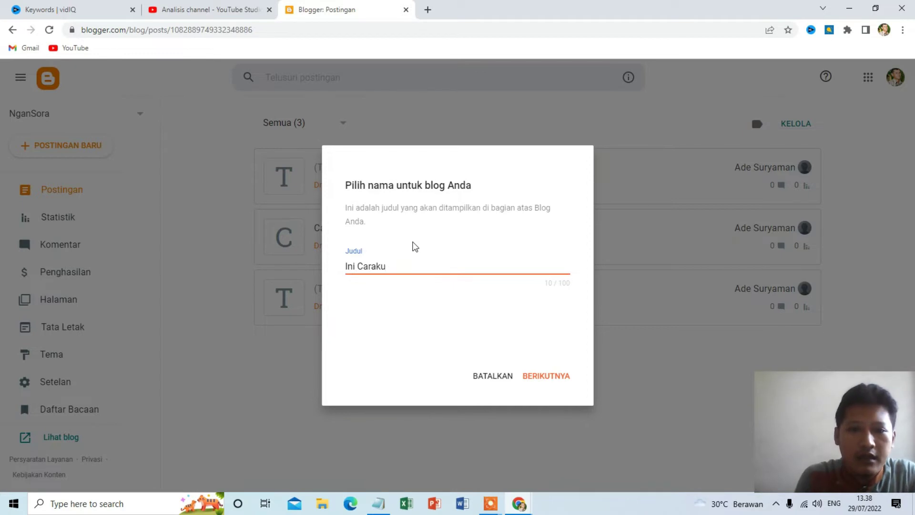
click(548, 375)
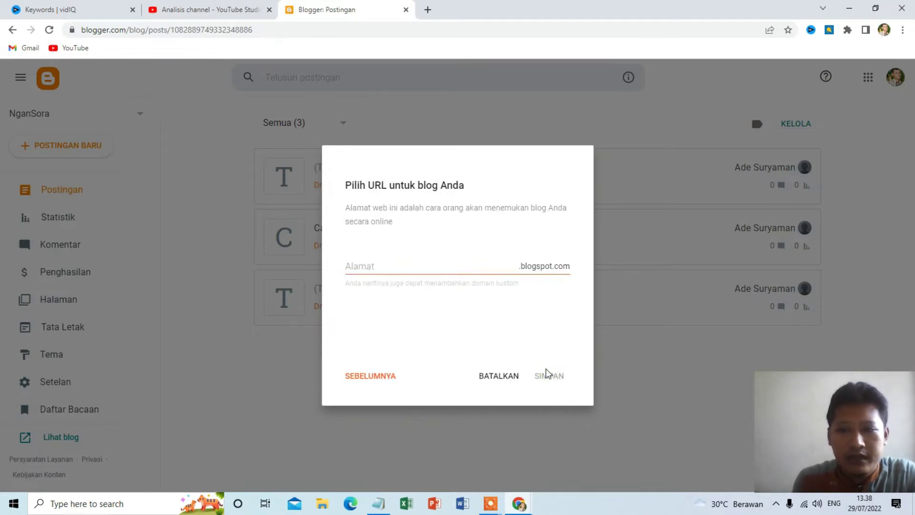
Try the address inicaraku.blogspot.com for the new blog and cancel the creation.
click(416, 268)
text(ini)
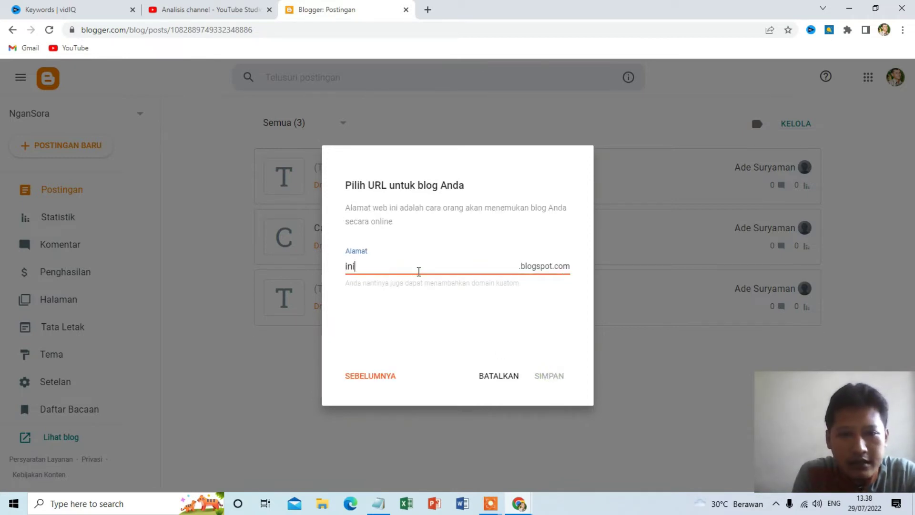
text(caraku)
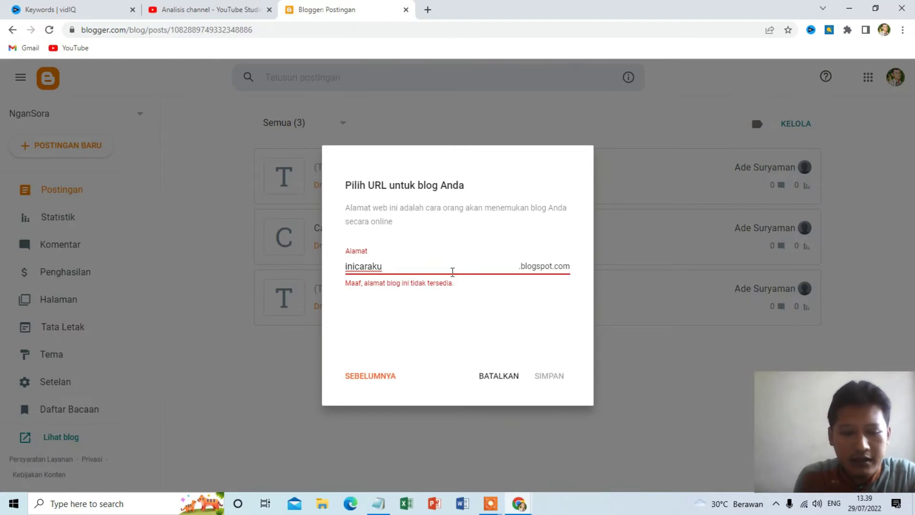
click(493, 378)
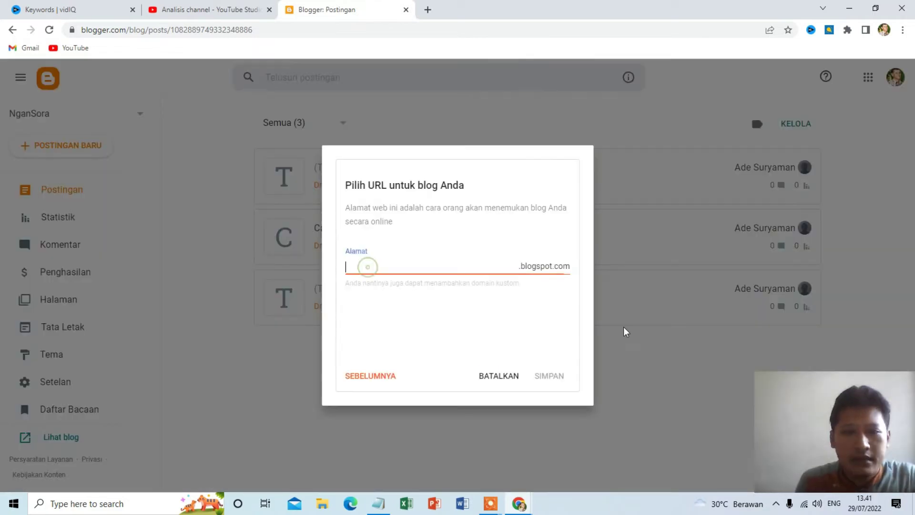
Set the new blog's address to kubukacara.blogspot.com and save the blog.
text(kub)
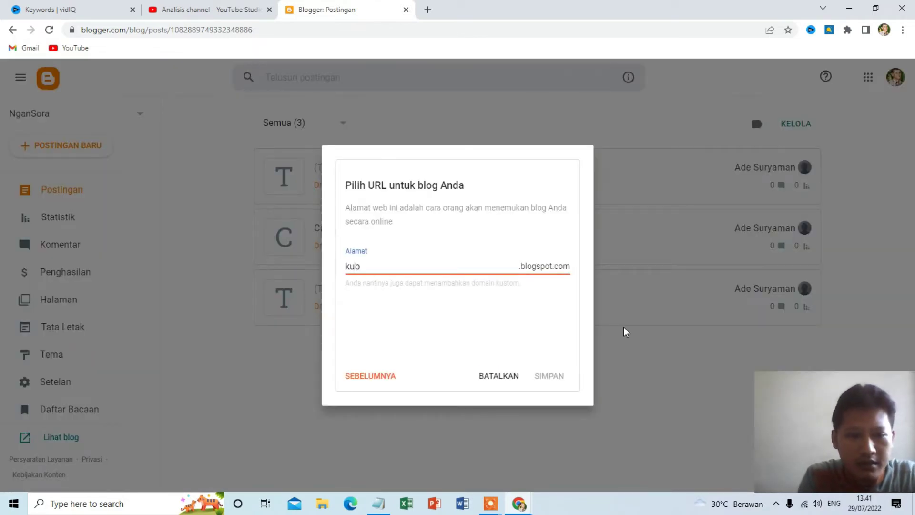
text(ukacara)
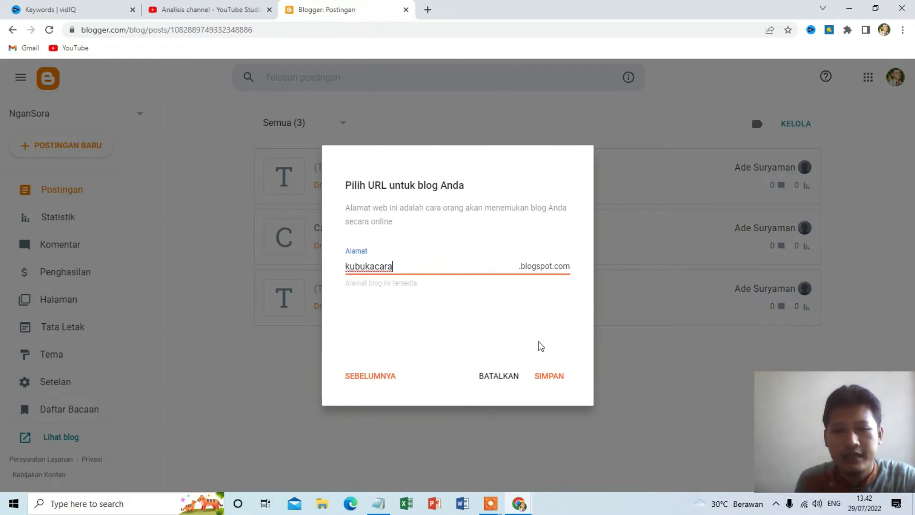
click(548, 377)
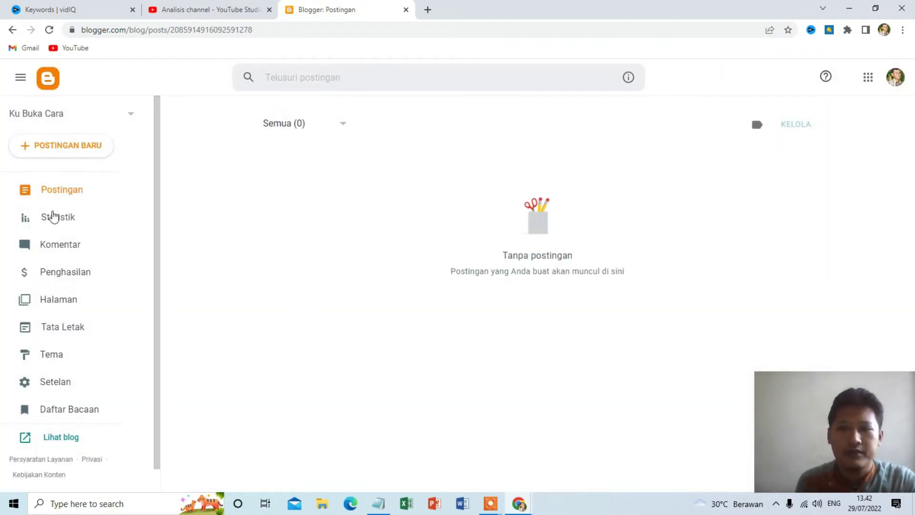
In the blog's settings, save the description "Ku Buka Cara adalah blog berbagi tips seputar teknologi dan internet.".
scroll(75, 229, down, 1)
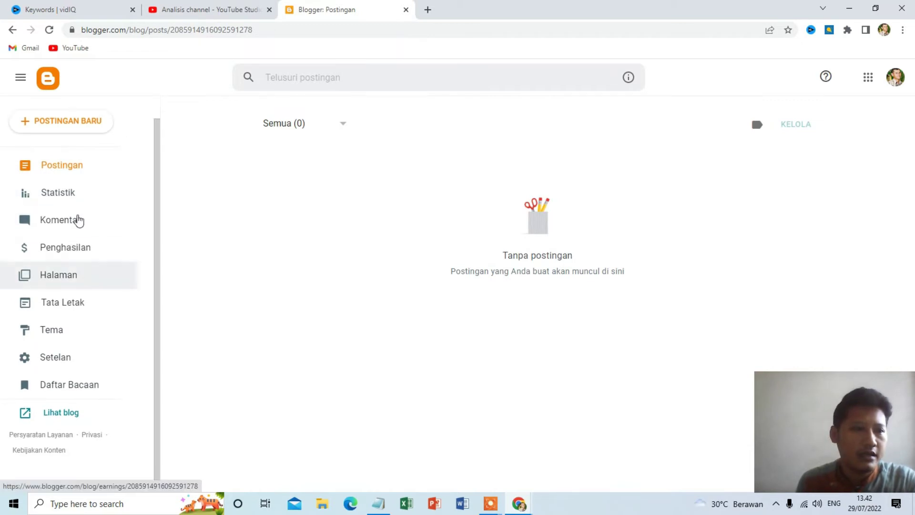
click(71, 357)
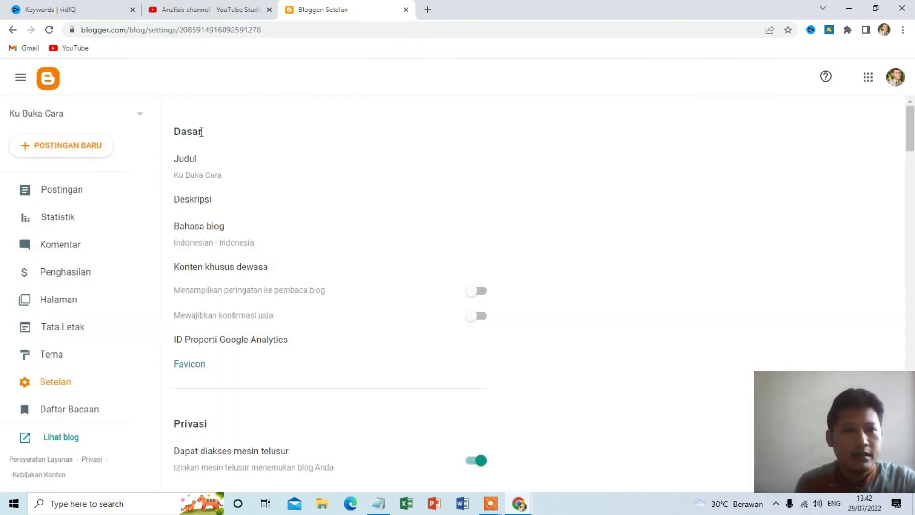
scroll(207, 171, down, 1)
click(203, 143)
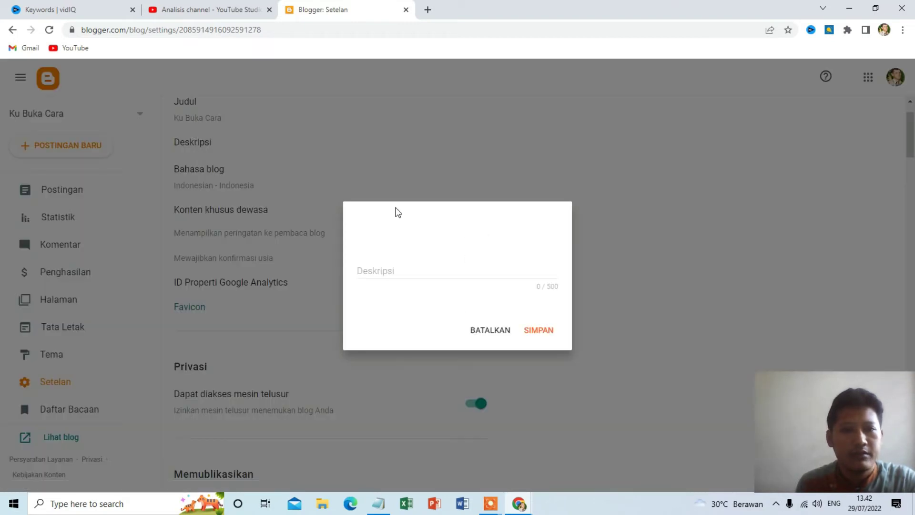
click(397, 275)
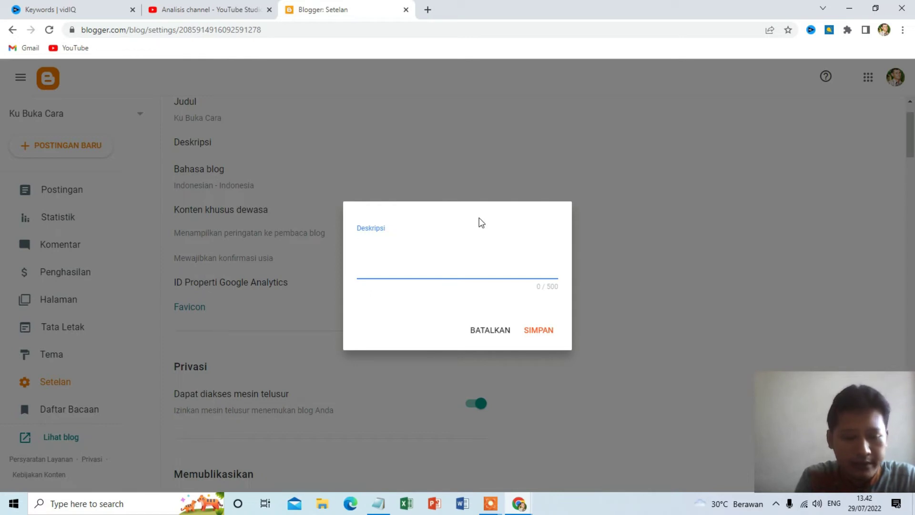
text(Ku Buka C)
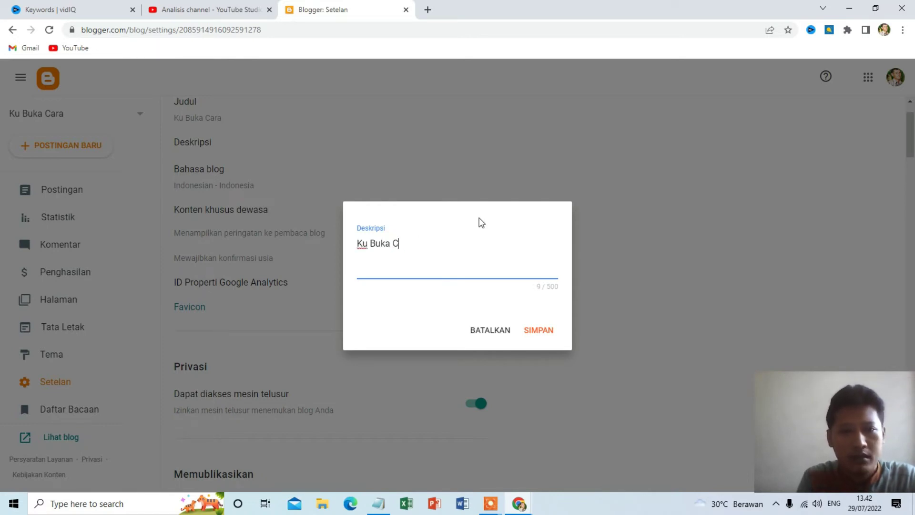
text(ara adalah blog berbagi tips seputar teknolo)
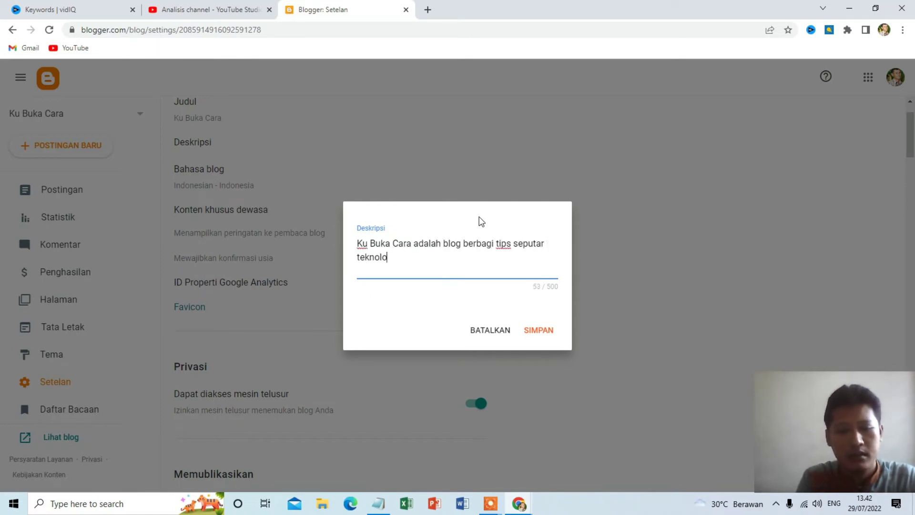
text(gi dan internet.)
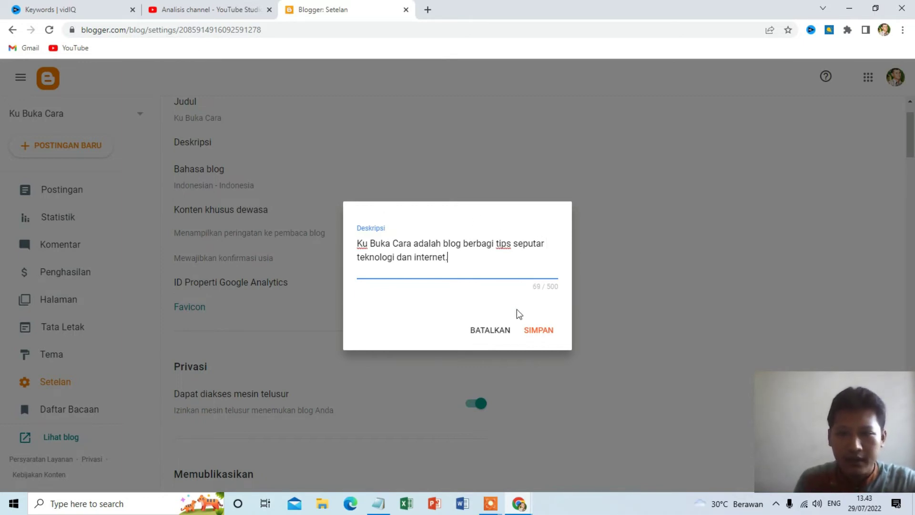
click(540, 327)
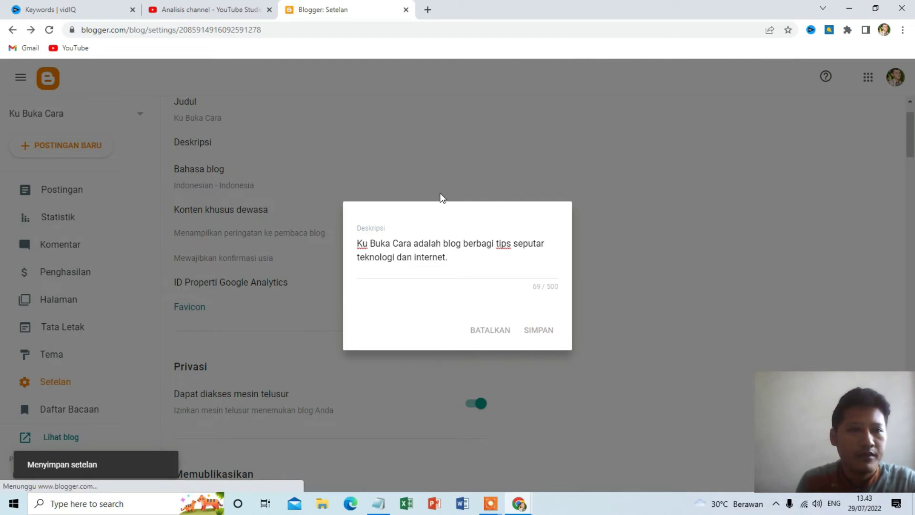
Review the blog's basic, privacy, publishing and HTTPS settings, including the custom domain entry, without changing anything.
scroll(212, 181, down, 1)
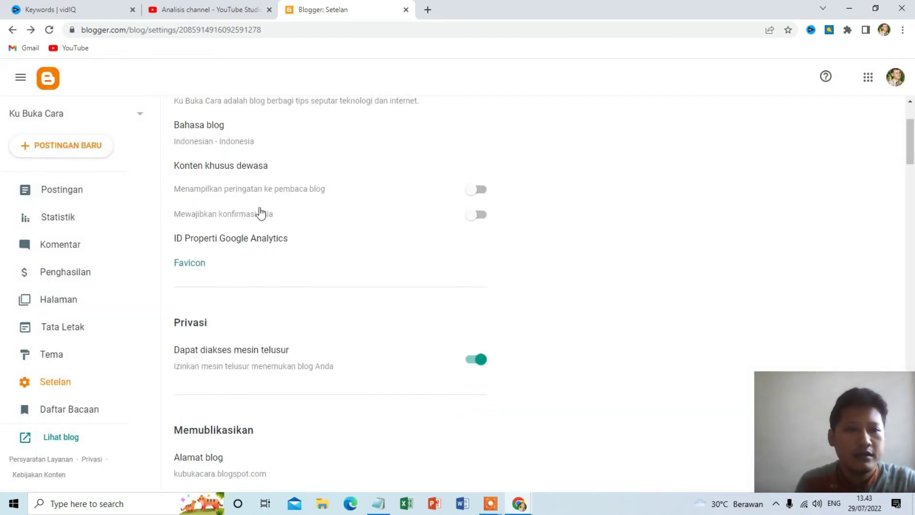
scroll(238, 206, down, 1)
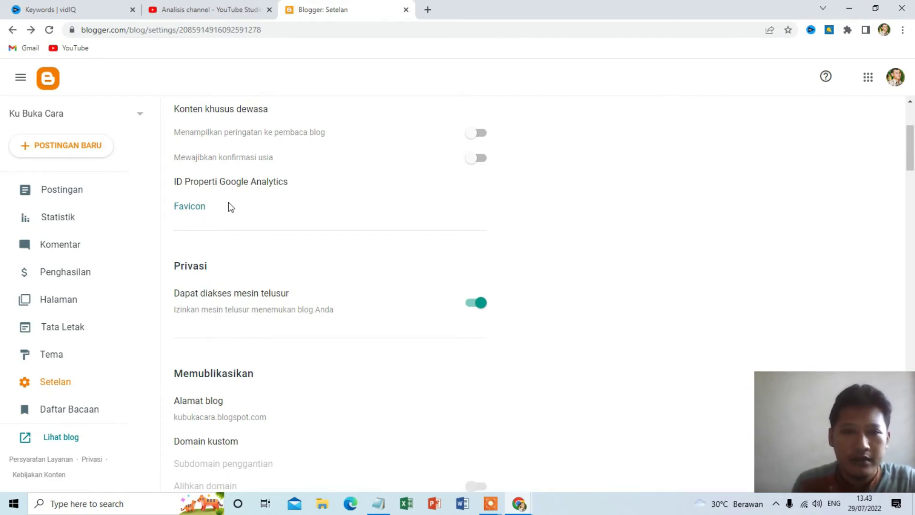
scroll(228, 202, down, 1)
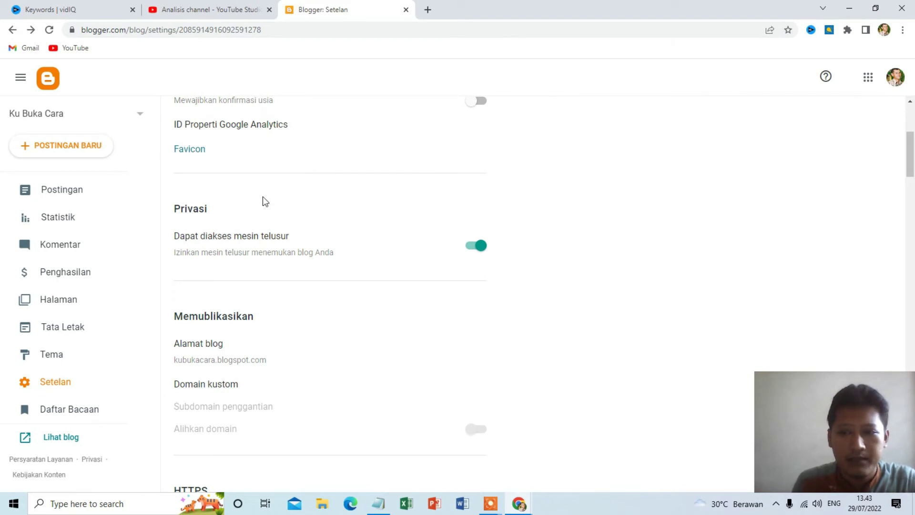
scroll(269, 171, down, 2)
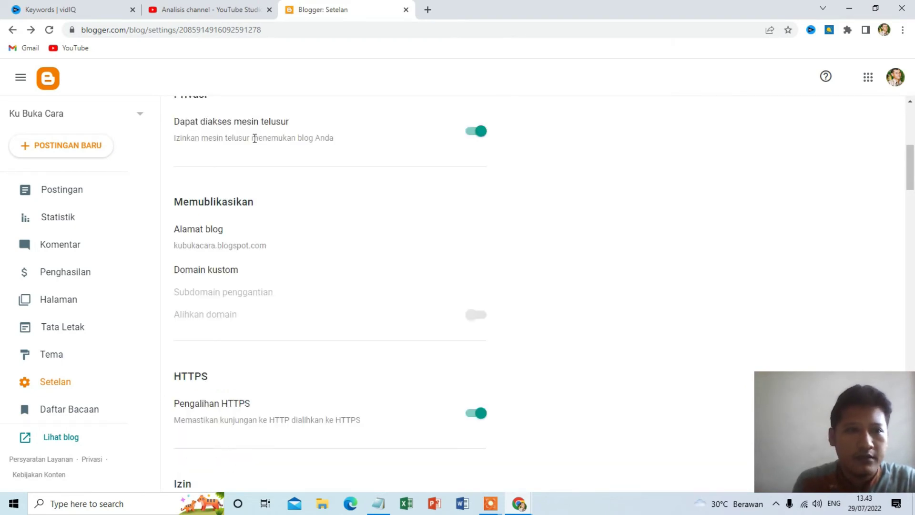
scroll(253, 137, up, 1)
scroll(258, 219, down, 1)
scroll(225, 194, down, 3)
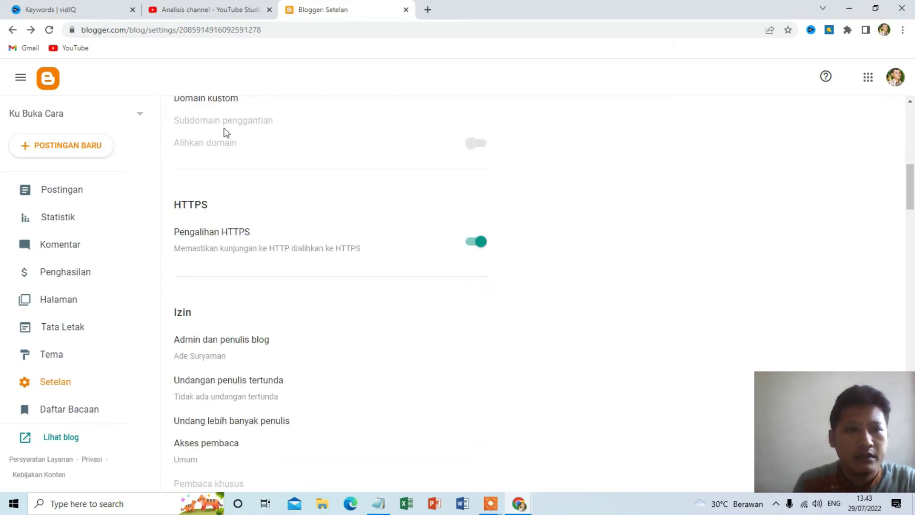
scroll(267, 158, up, 2)
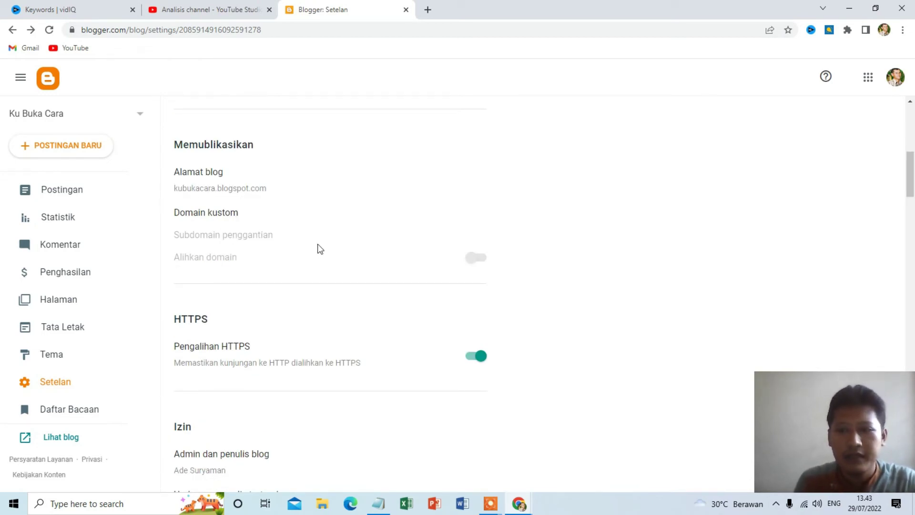
click(227, 219)
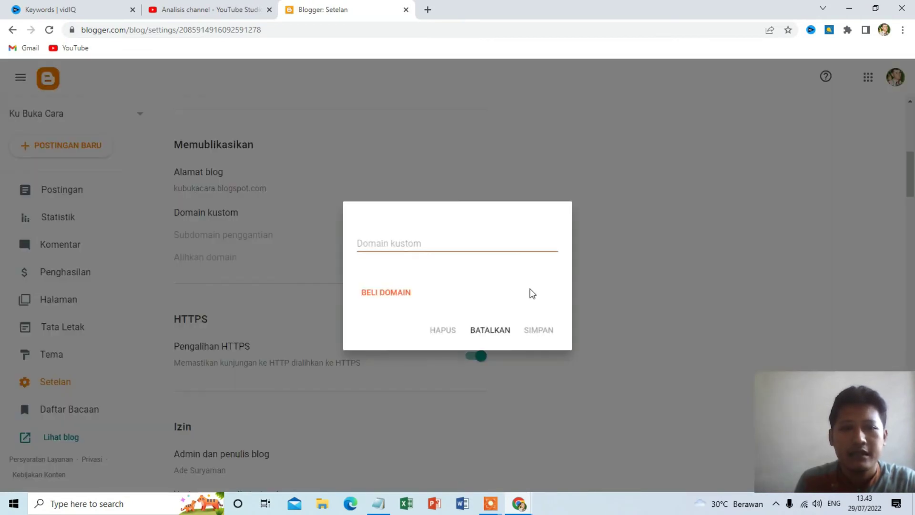
click(496, 330)
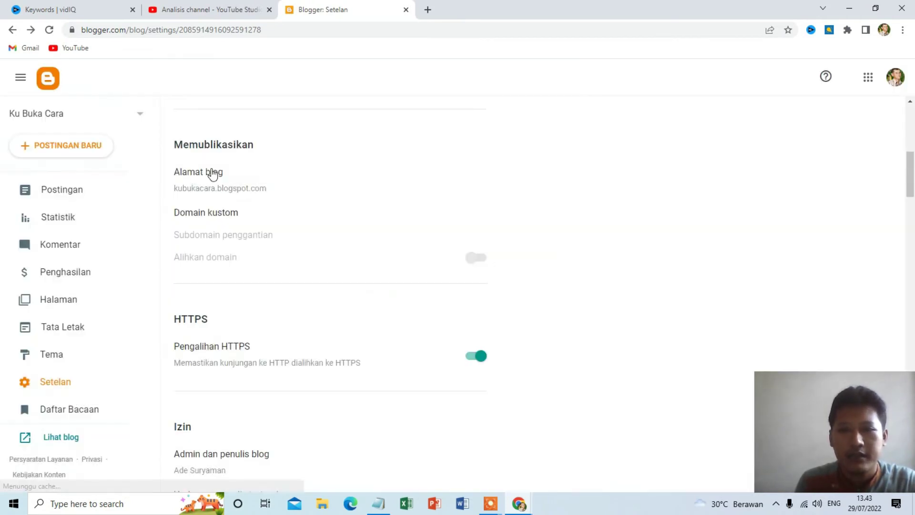
Check the setting for the maximum number of posts shown on the main page, leaving it without saving.
scroll(239, 200, down, 4)
scroll(269, 213, down, 6)
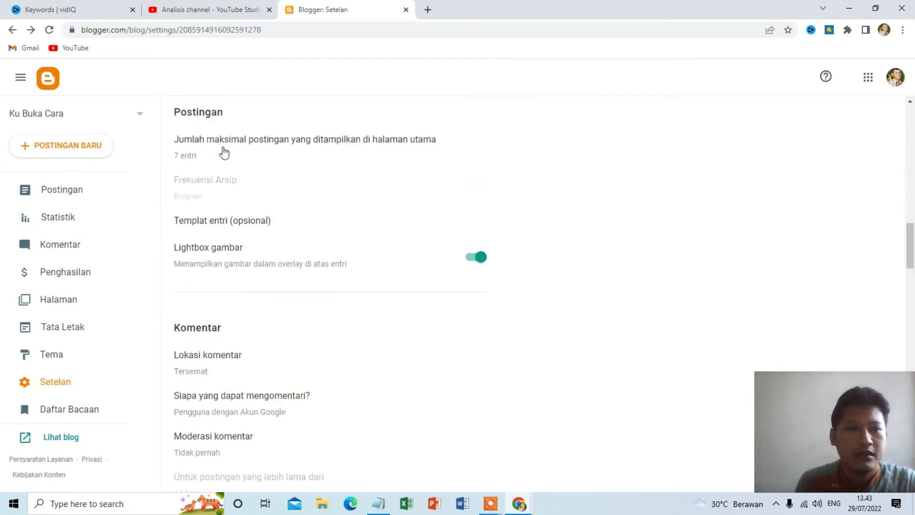
click(222, 146)
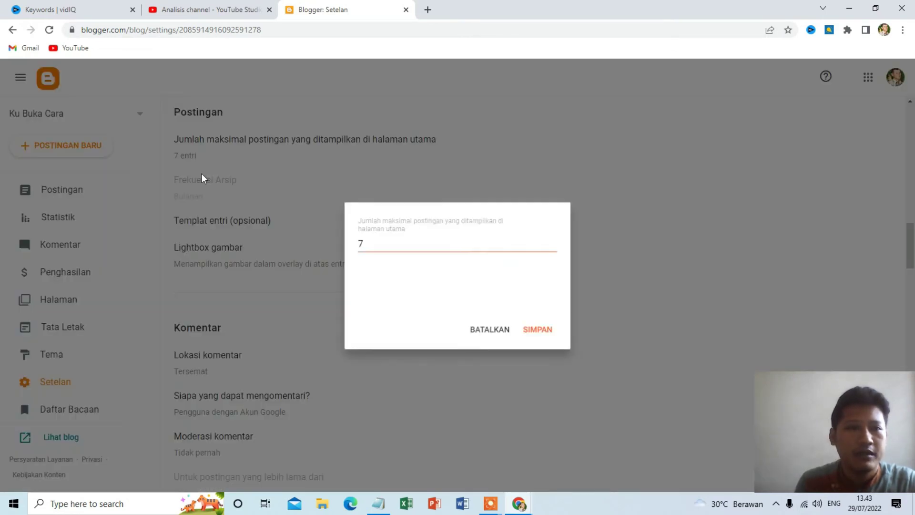
double_click(385, 243)
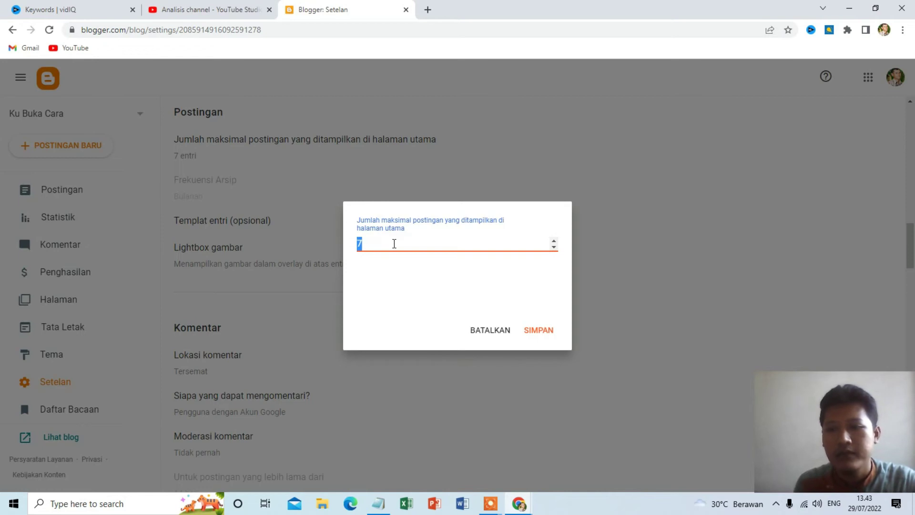
click(487, 329)
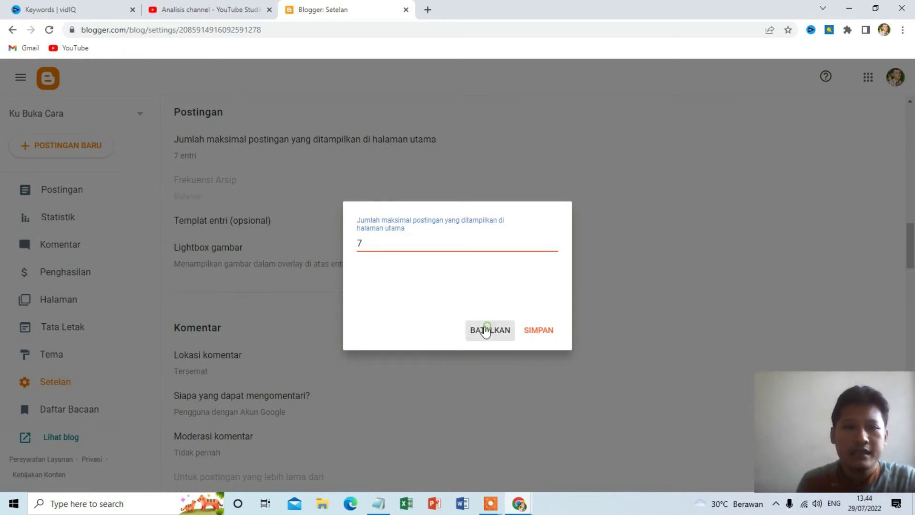
Set the blog's comment moderation (Moderasi komentar) to Selalu and save it.
scroll(476, 216, down, 6)
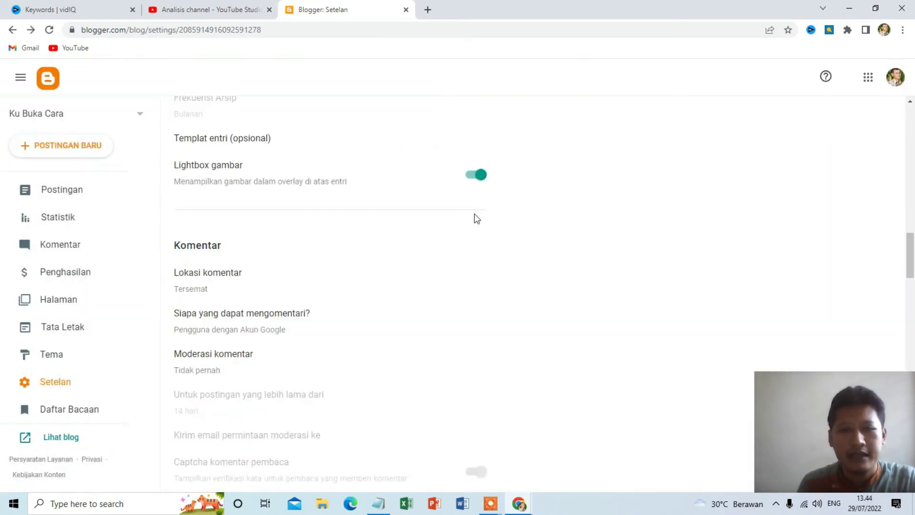
click(232, 159)
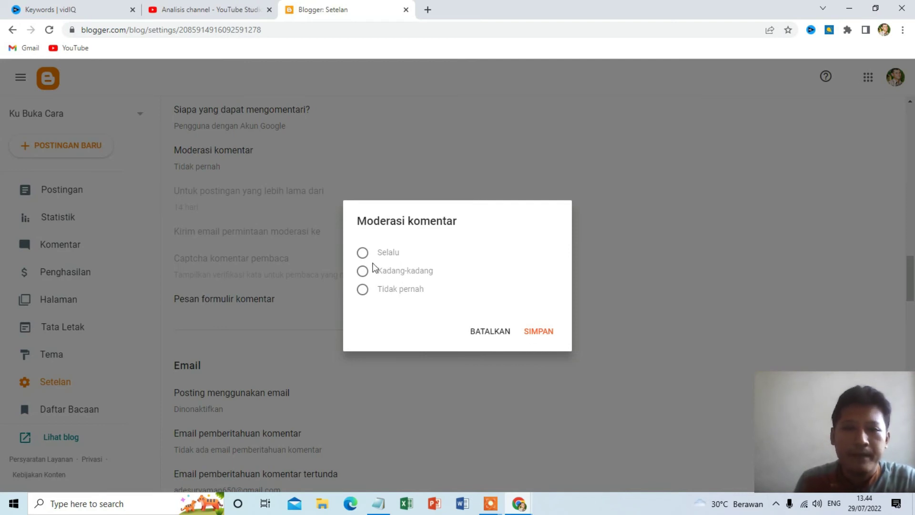
click(363, 253)
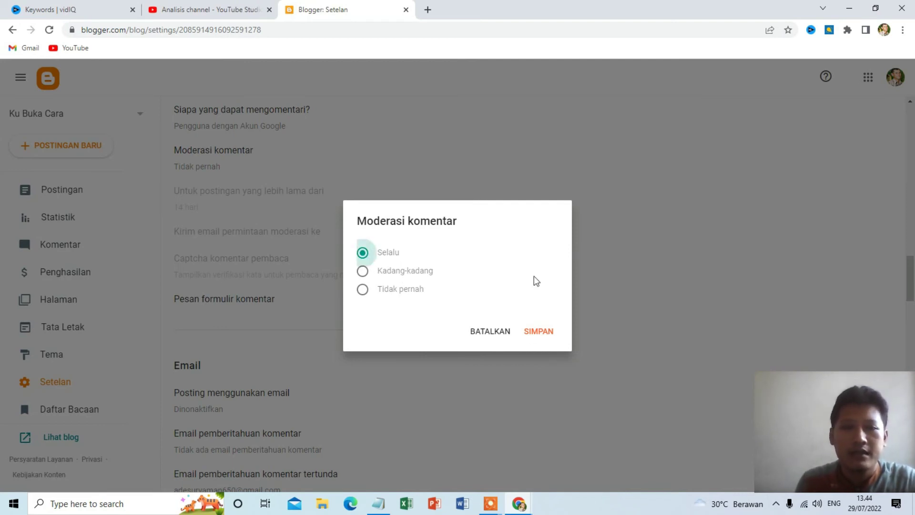
click(543, 332)
Set the blog's time zone to (GMT+07:00) Waktu Indonesia Barat – Jakarta and save it.
scroll(304, 325, down, 10)
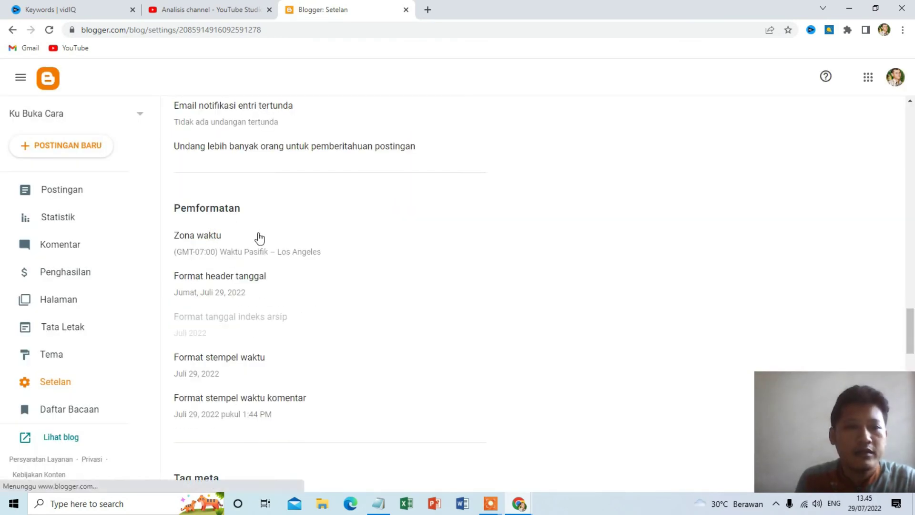
click(237, 255)
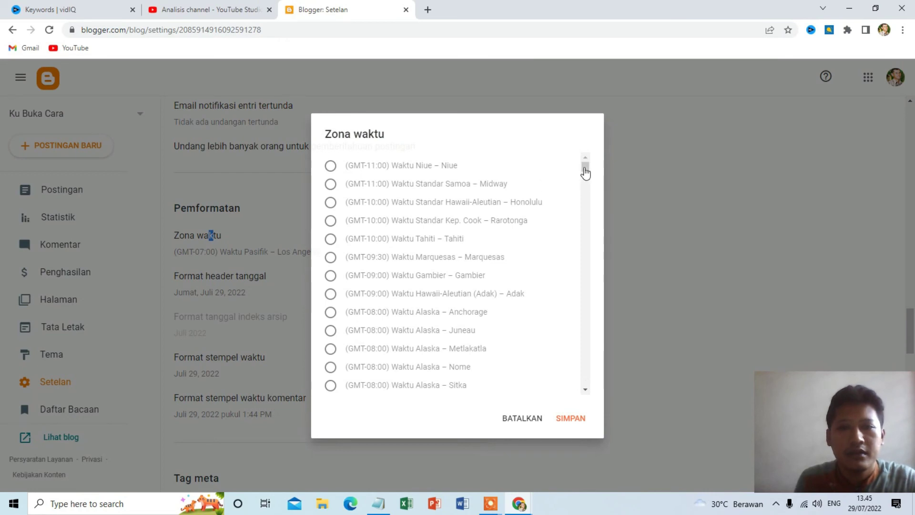
drag(585, 170, 580, 335)
click(477, 295)
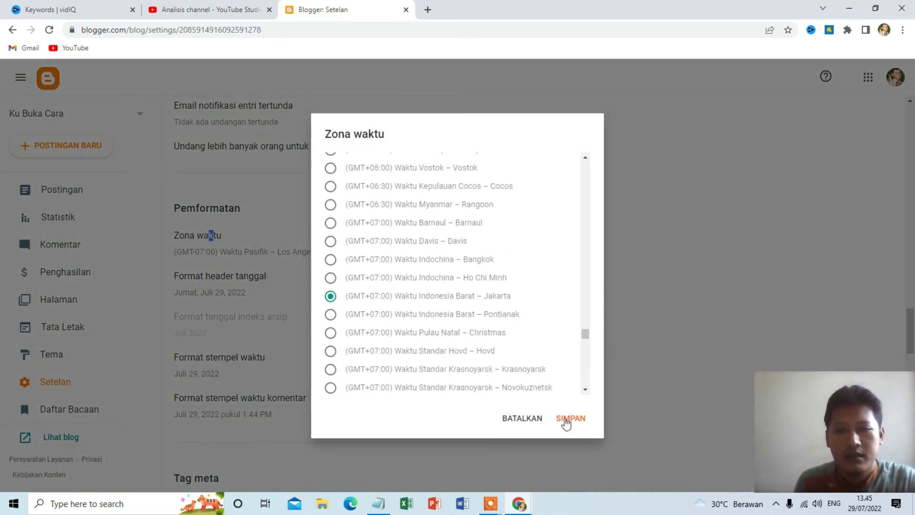
click(569, 417)
Enable the meta tag search description and save it as "Ku Buka Cara membagikan Tips seputar teknologi dan internet.".
scroll(237, 149, down, 7)
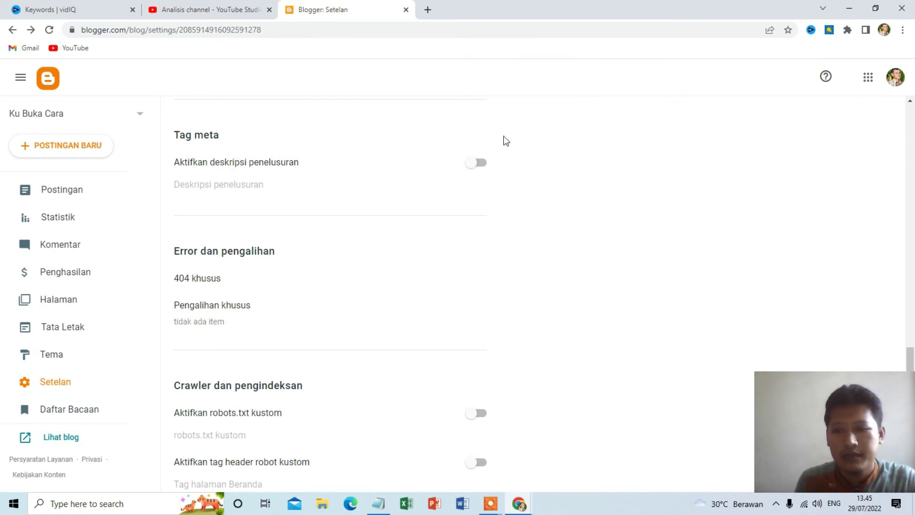
click(482, 167)
click(295, 205)
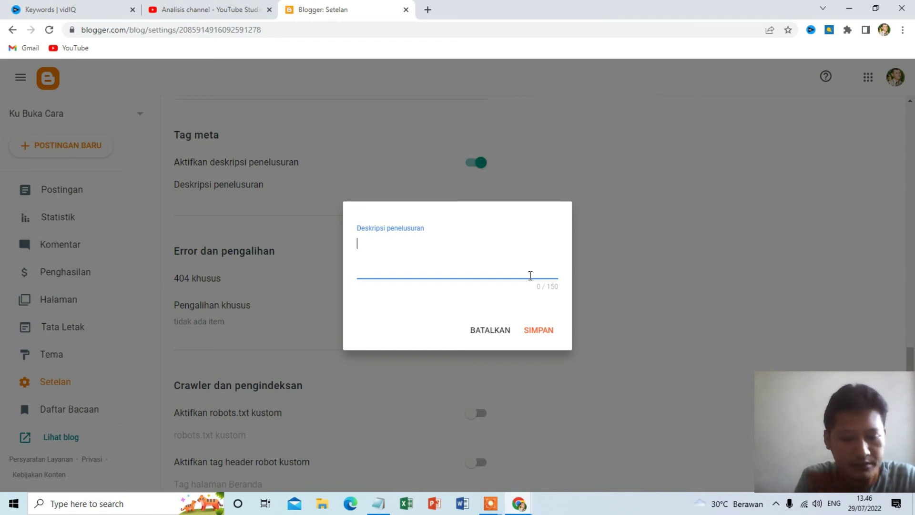
text(Ku Buka Cara membagikan Tips seputar teknologi dan internet)
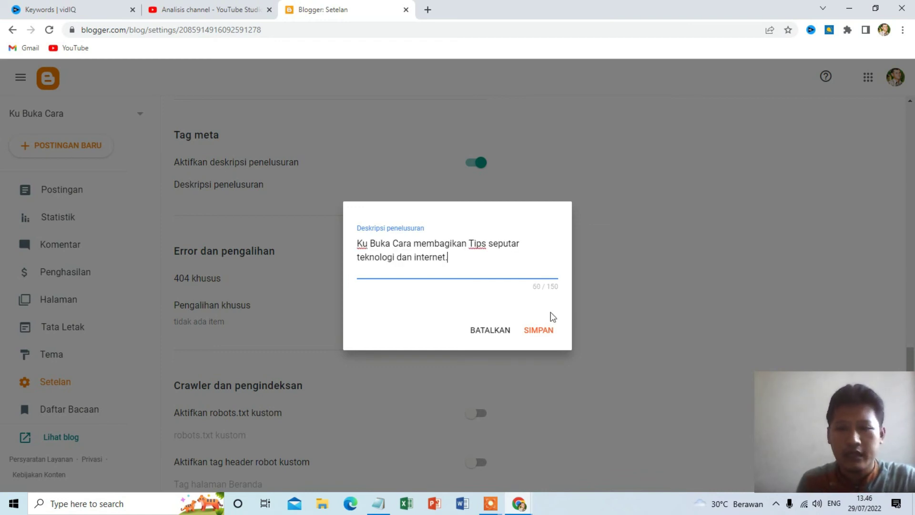
click(539, 330)
Set the site feed option Izinkan feed blog to Pendek and save it.
scroll(476, 295, down, 5)
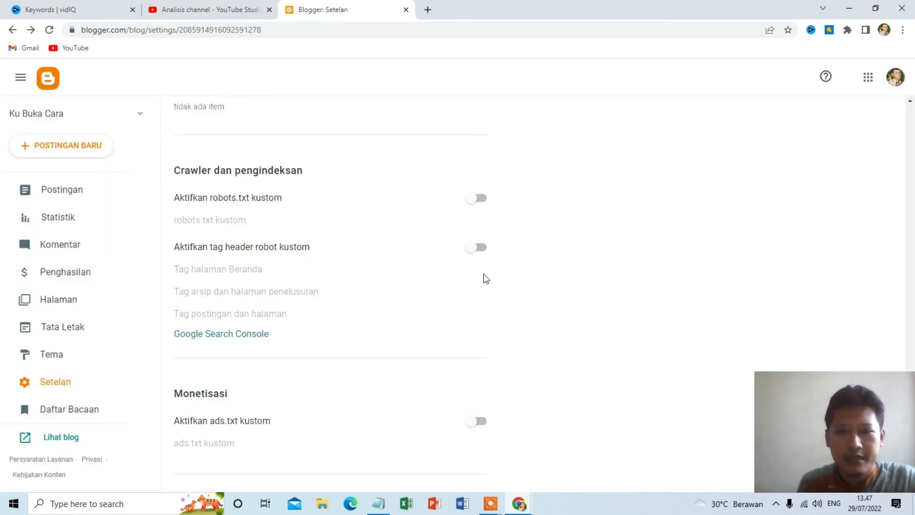
scroll(390, 251, down, 2)
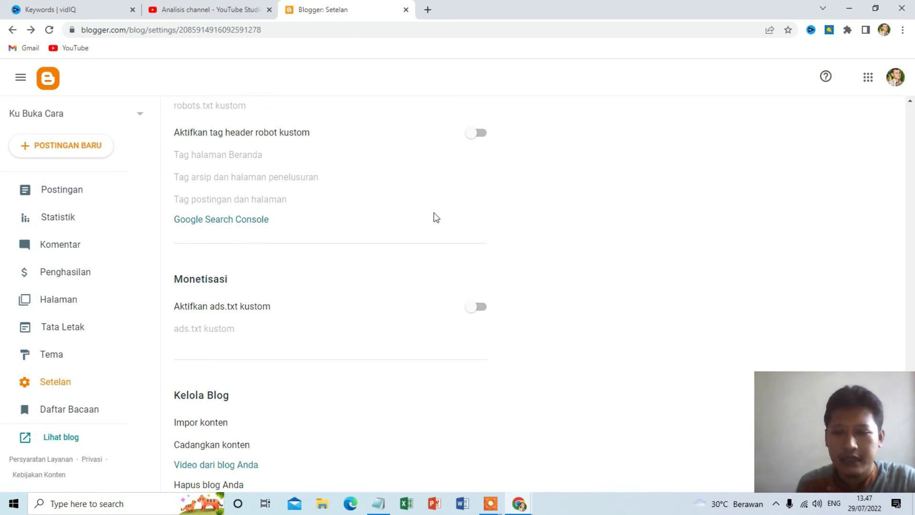
scroll(494, 282, down, 3)
scroll(505, 250, down, 7)
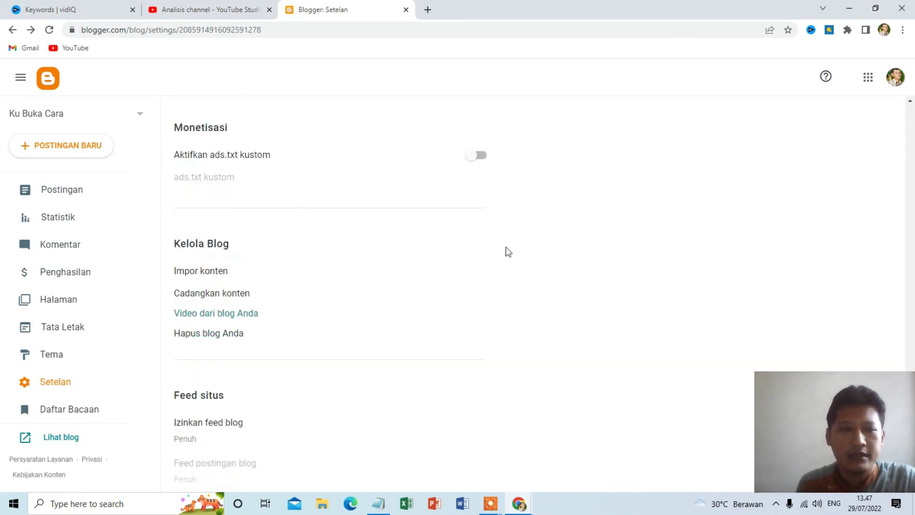
scroll(215, 127, up, 4)
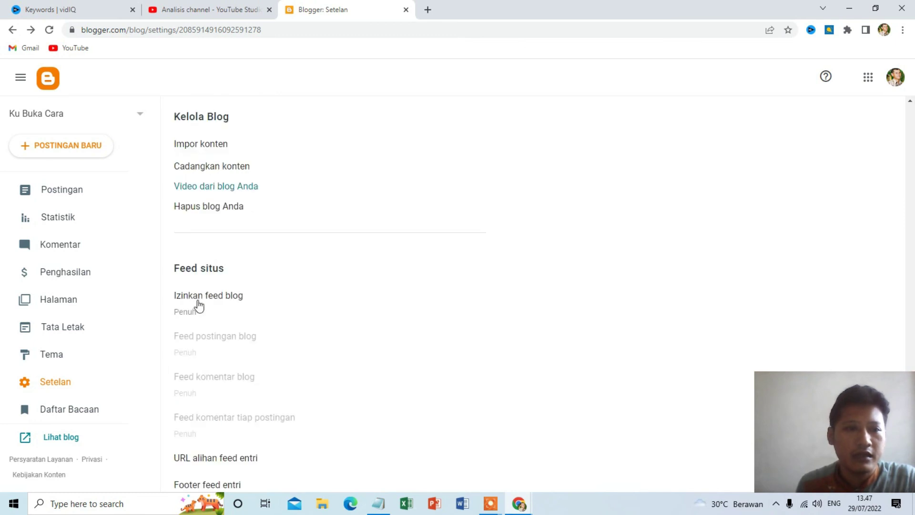
click(207, 295)
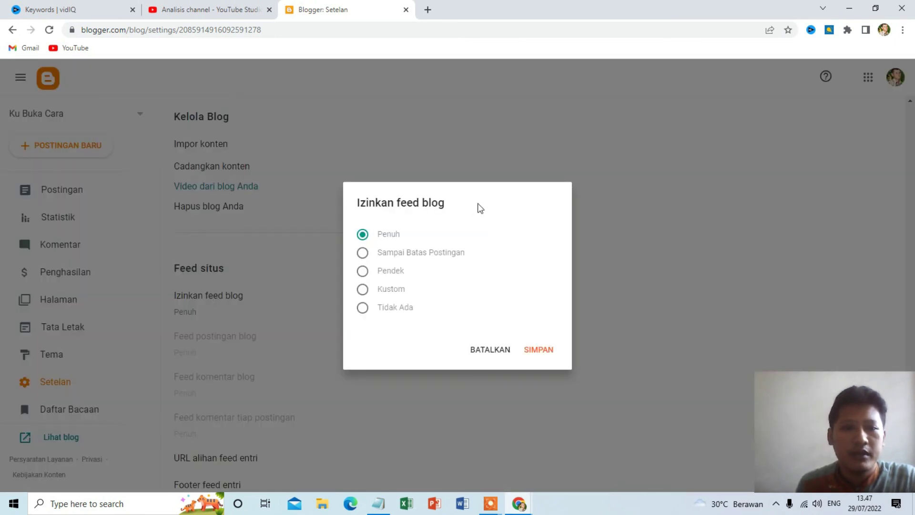
click(363, 271)
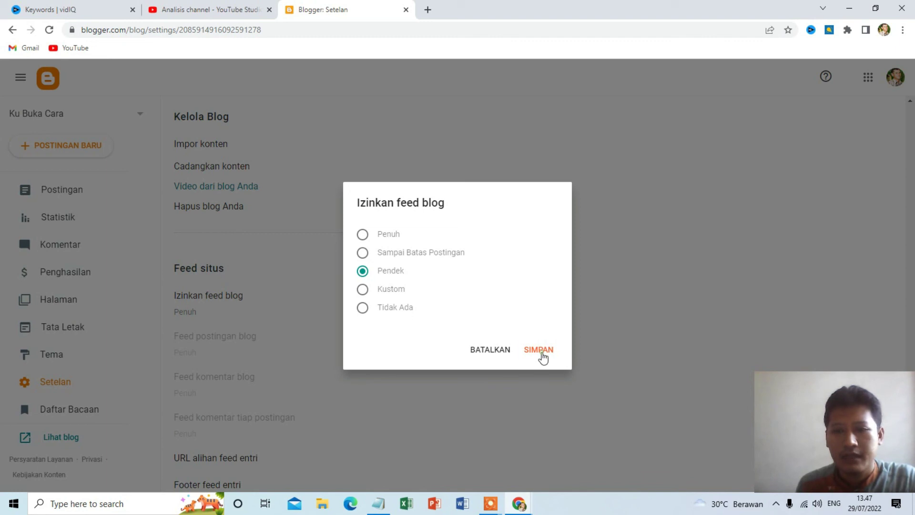
click(539, 353)
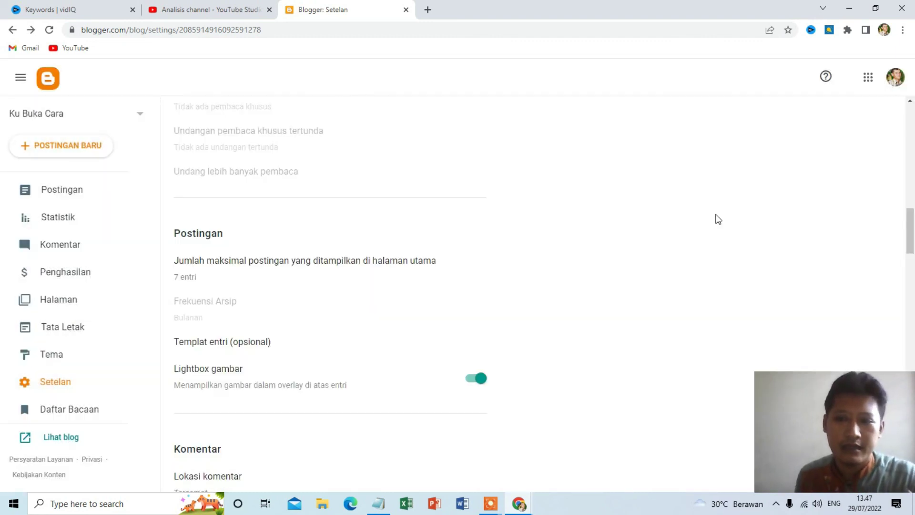